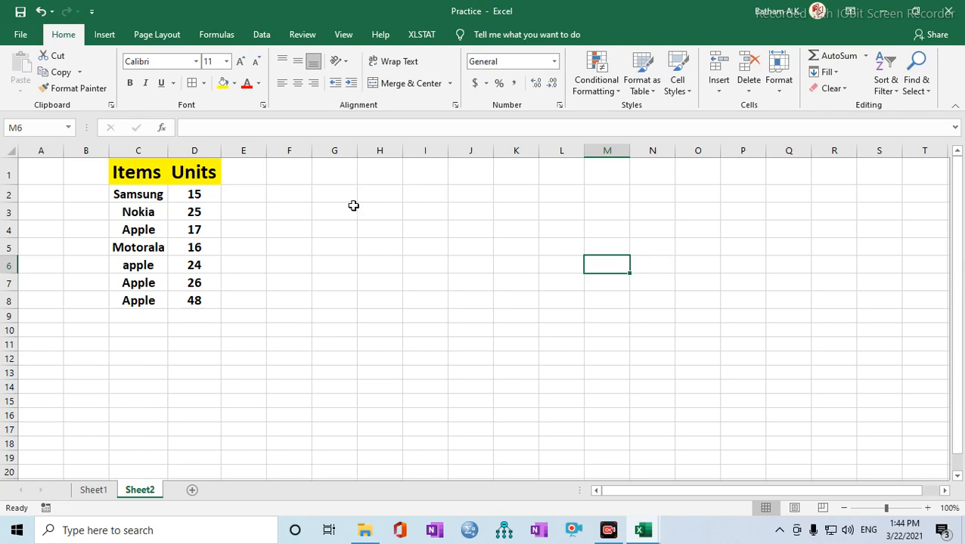
pyautogui.click(420, 196)
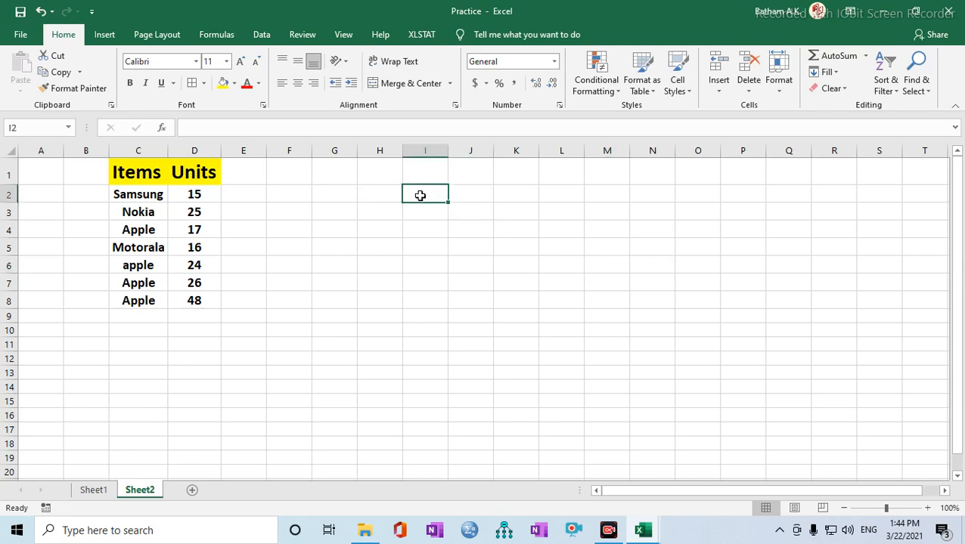
pyautogui.click(314, 218)
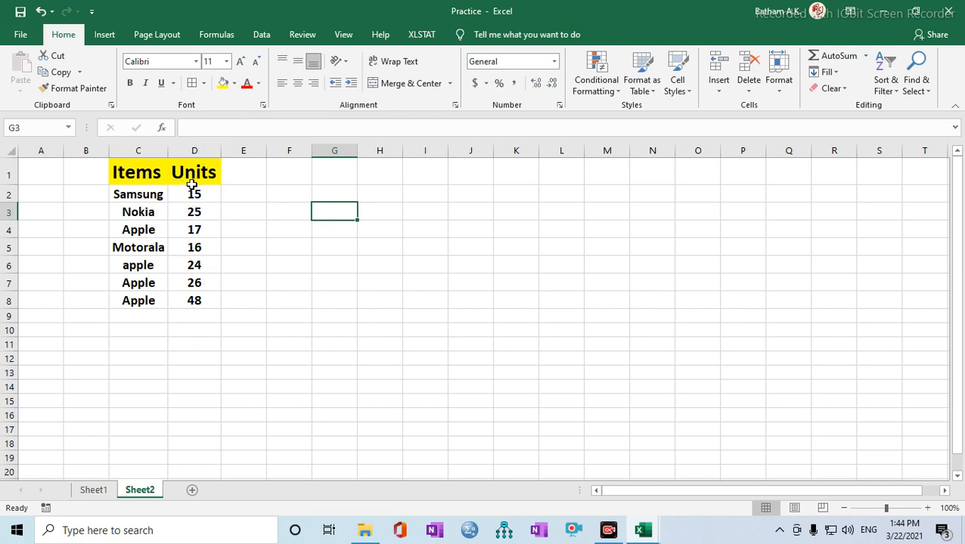
# Step: Calculate the average of all units in cell D9 with the AVERAGE function over D2:D8
pyautogui.click(193, 307)
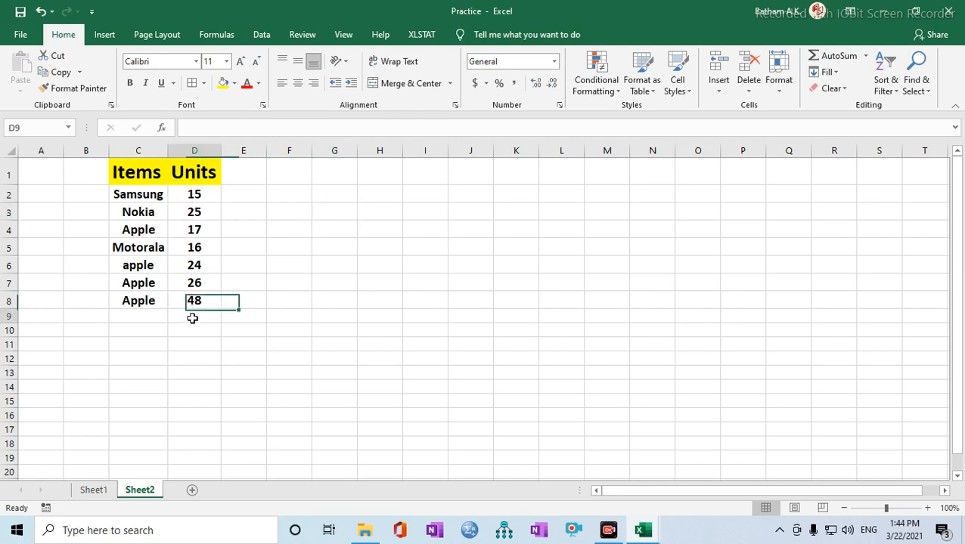
pyautogui.click(193, 317)
pyautogui.write('=avera')
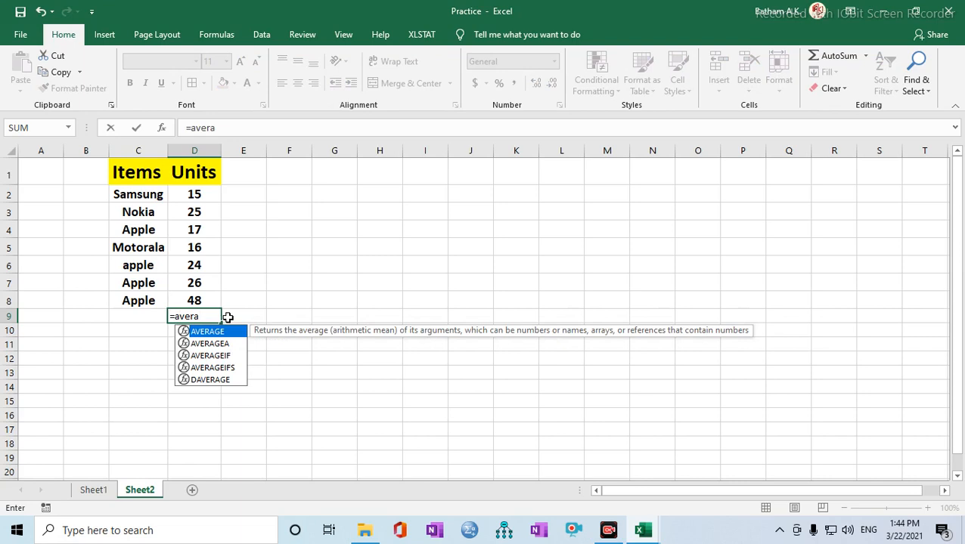
pyautogui.press('Tab')
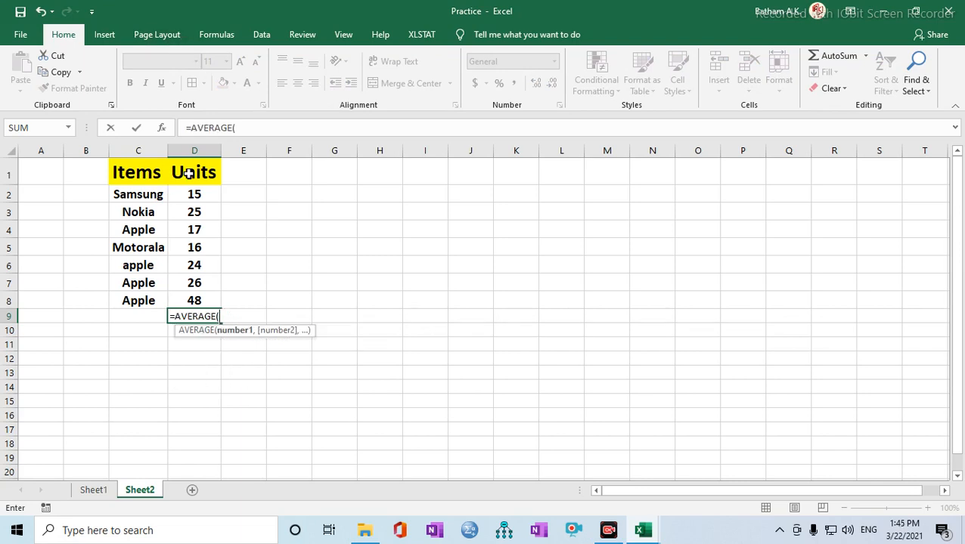
pyautogui.moveTo(193, 195); pyautogui.dragTo(204, 296)
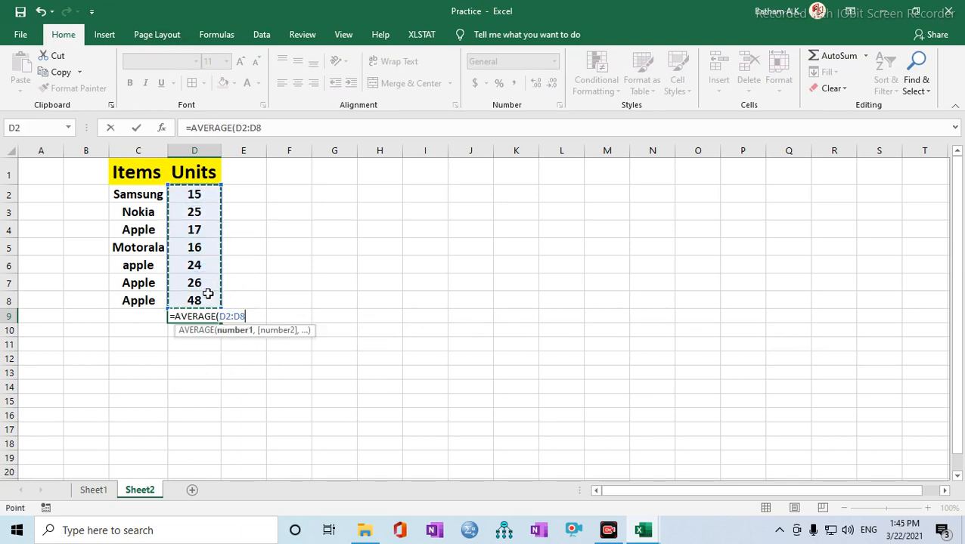
pyautogui.press('Return')
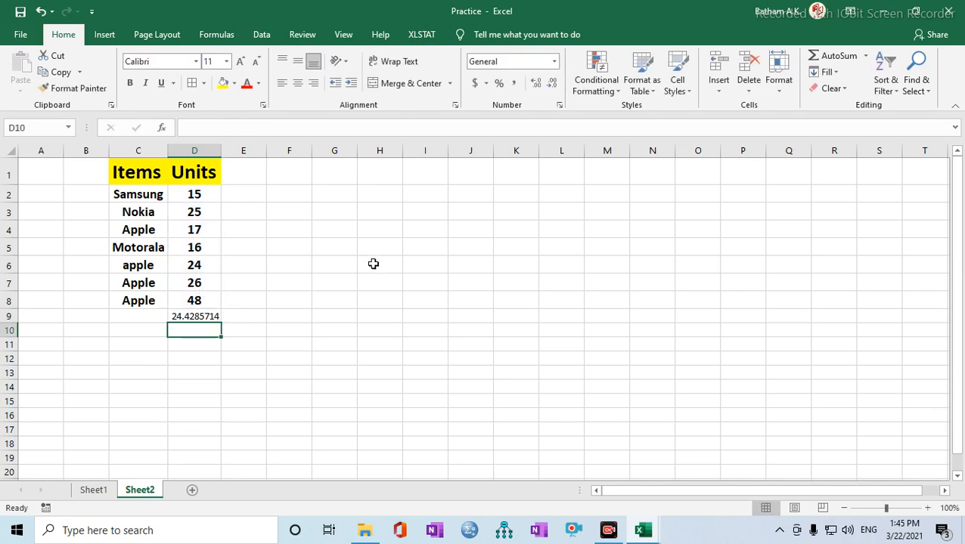
# Step: Reduce the average in cell D9 to two decimal places
pyautogui.click(182, 316)
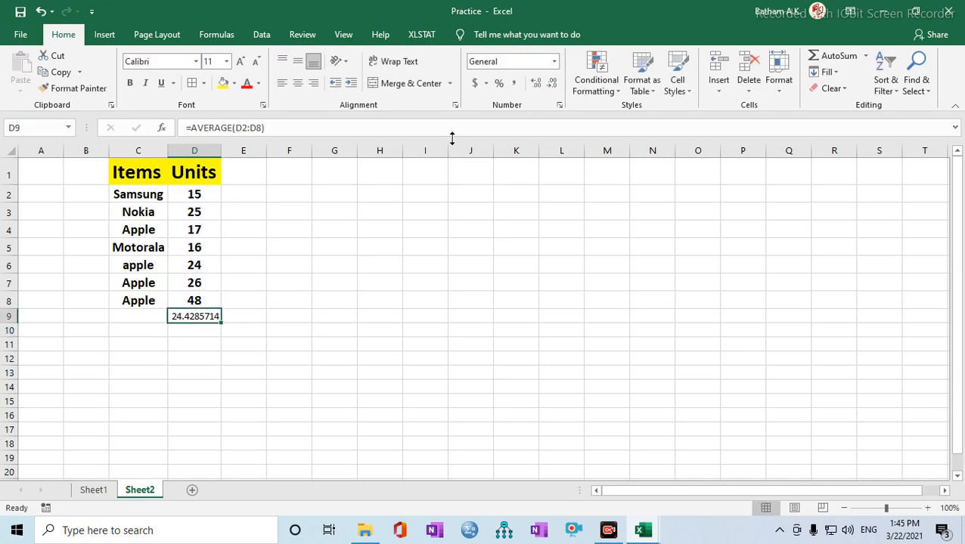
pyautogui.click(536, 85)
pyautogui.click(551, 84)
pyautogui.click(551, 85)
pyautogui.click(551, 84)
pyautogui.click(551, 85)
pyautogui.click(551, 85)
pyautogui.click(551, 85)
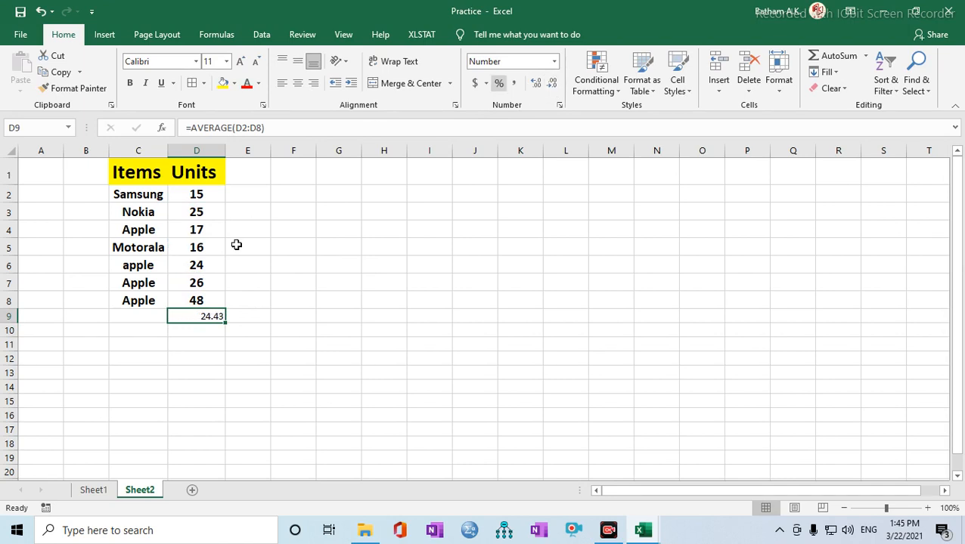
# Step: Copy the formatting of the units value in D7 onto the average in D9
pyautogui.click(195, 283)
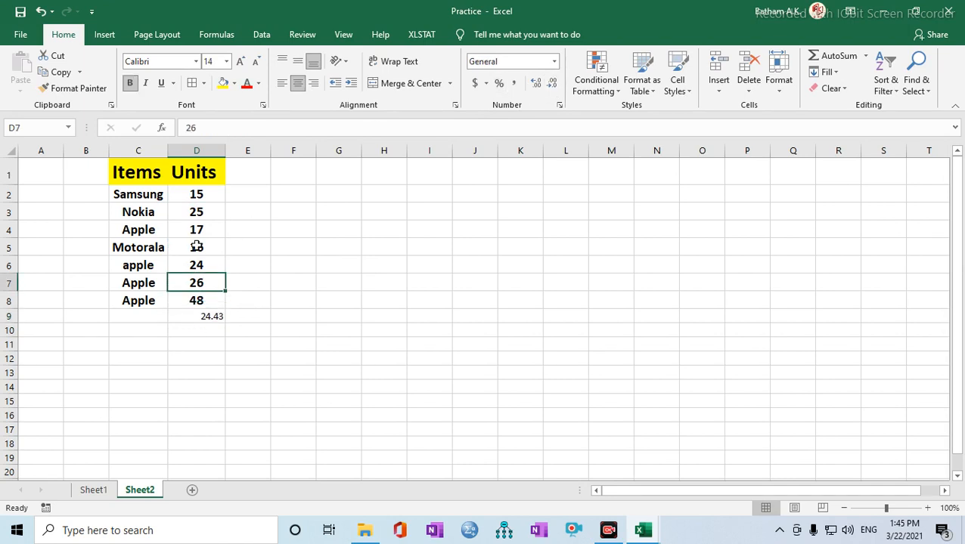
pyautogui.click(79, 72)
pyautogui.click(105, 60)
pyautogui.click(73, 88)
pyautogui.click(195, 319)
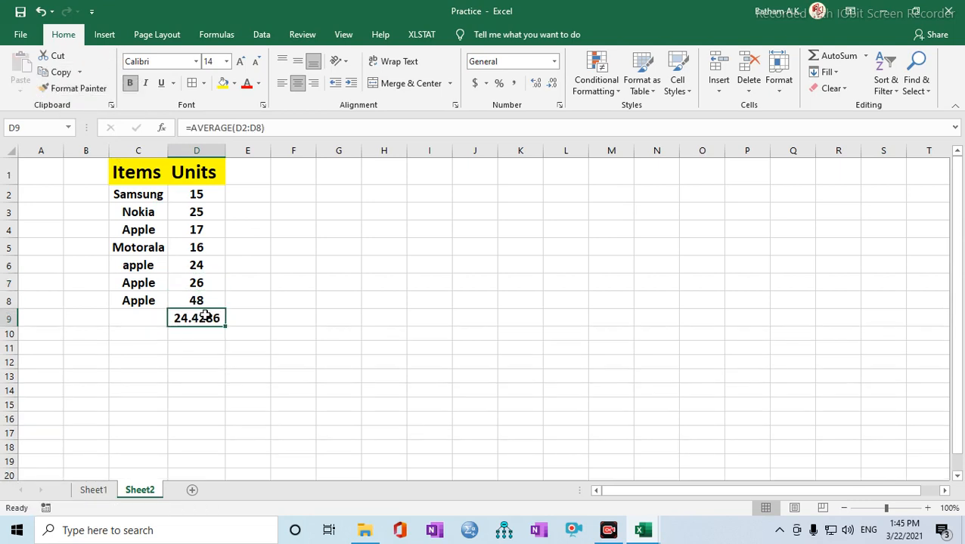
# Step: Show the newly formatted average in D9 with only two decimal places
pyautogui.click(297, 322)
pyautogui.click(214, 319)
pyautogui.click(552, 83)
pyautogui.click(552, 82)
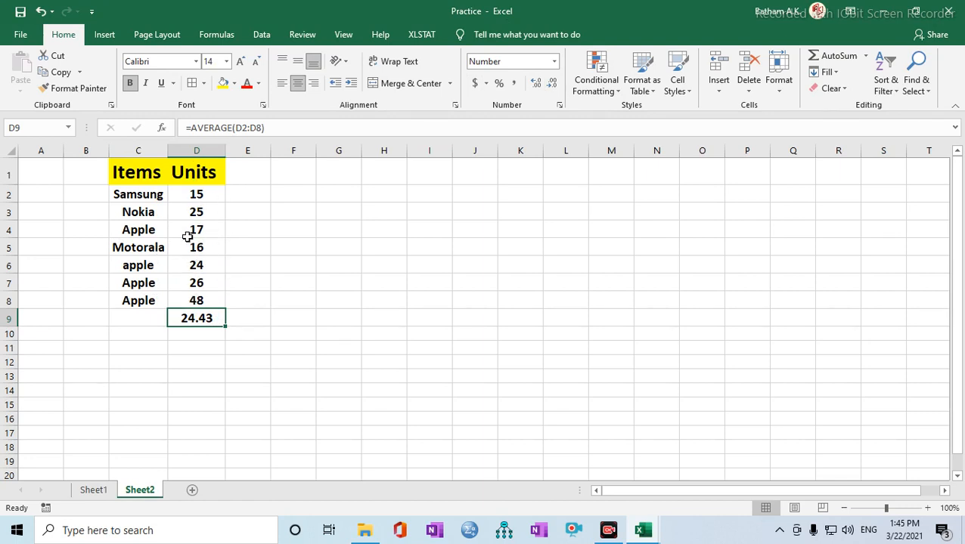
# Step: In cell G4, calculate the average units for Apple with =AVERAGEIF(C2:C8,"Apple",D2:D8)
pyautogui.click(327, 230)
pyautogui.write('=')
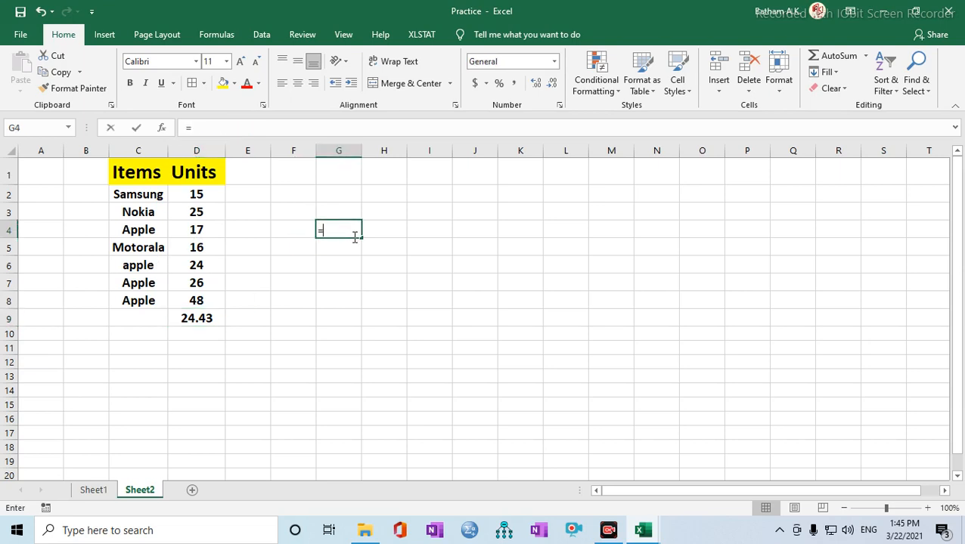
pyautogui.write('ave')
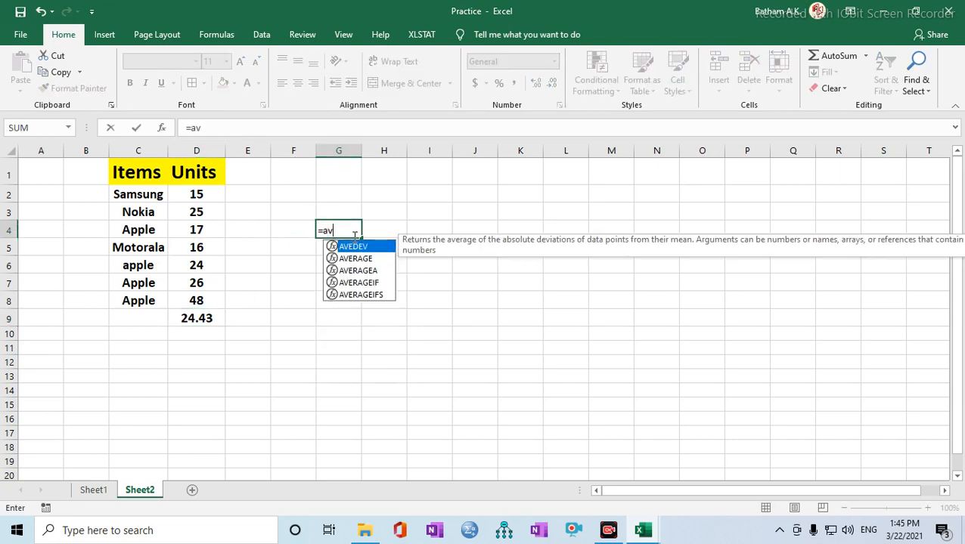
pyautogui.press('Down')
pyautogui.press('Down')
pyautogui.press('Down')
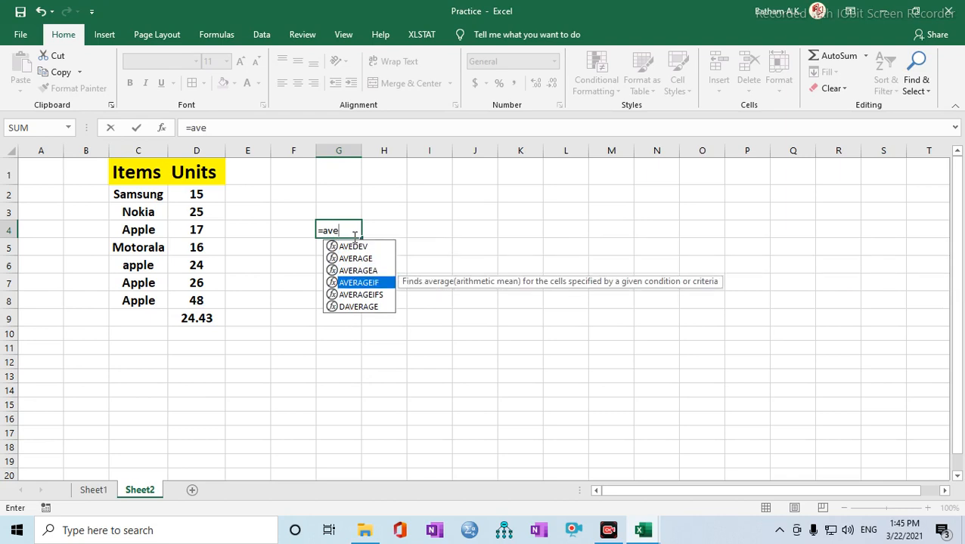
pyautogui.press('Tab')
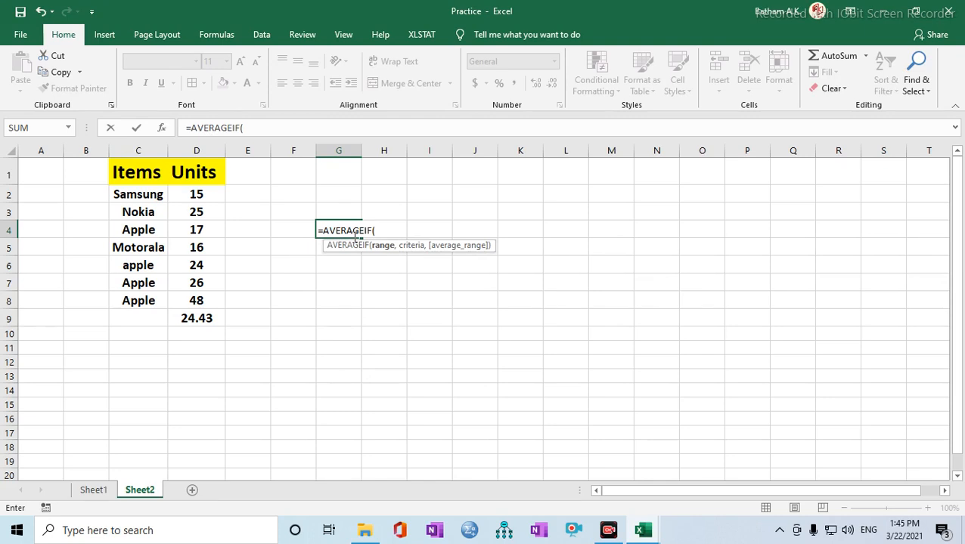
pyautogui.click(134, 195)
pyautogui.moveTo(134, 195); pyautogui.dragTo(136, 302)
pyautogui.write(',"Apple')
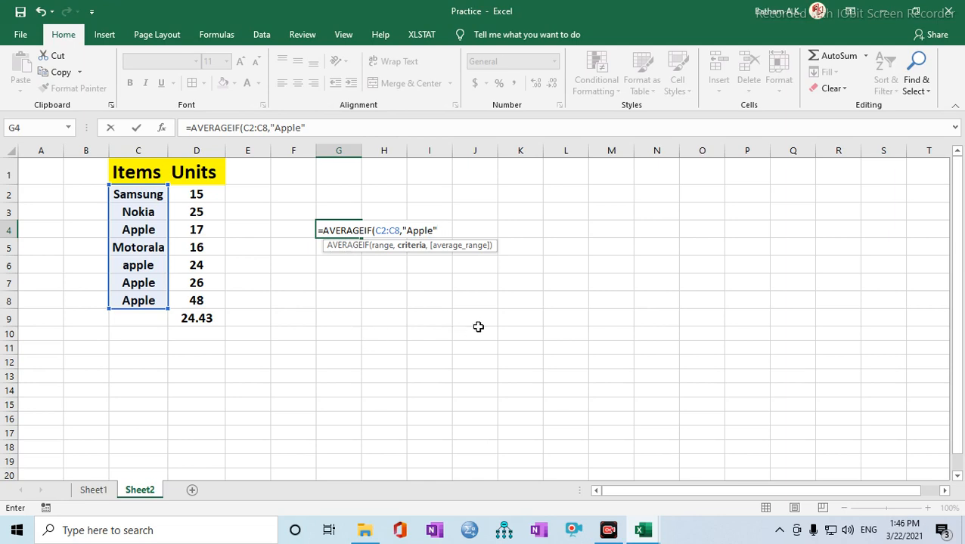
pyautogui.write(',')
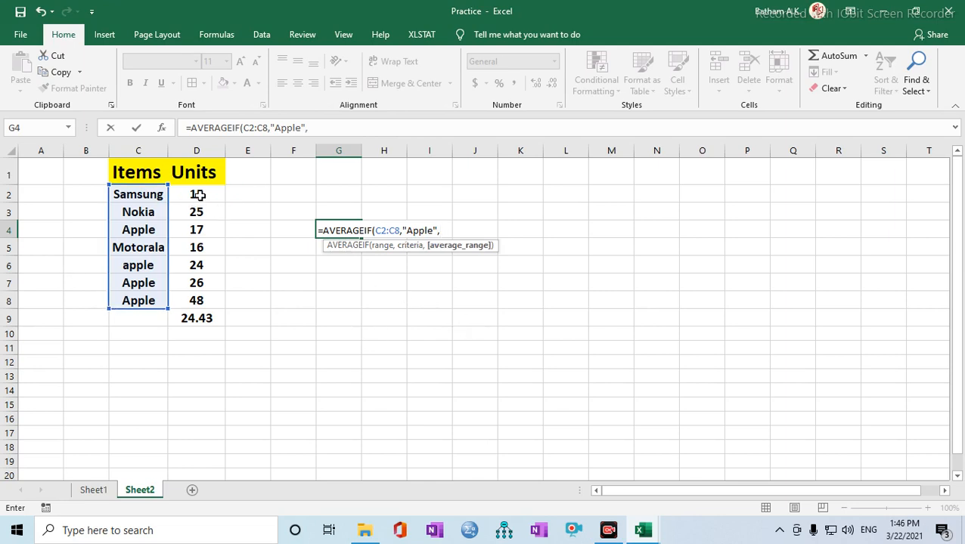
pyautogui.moveTo(198, 194); pyautogui.dragTo(197, 300)
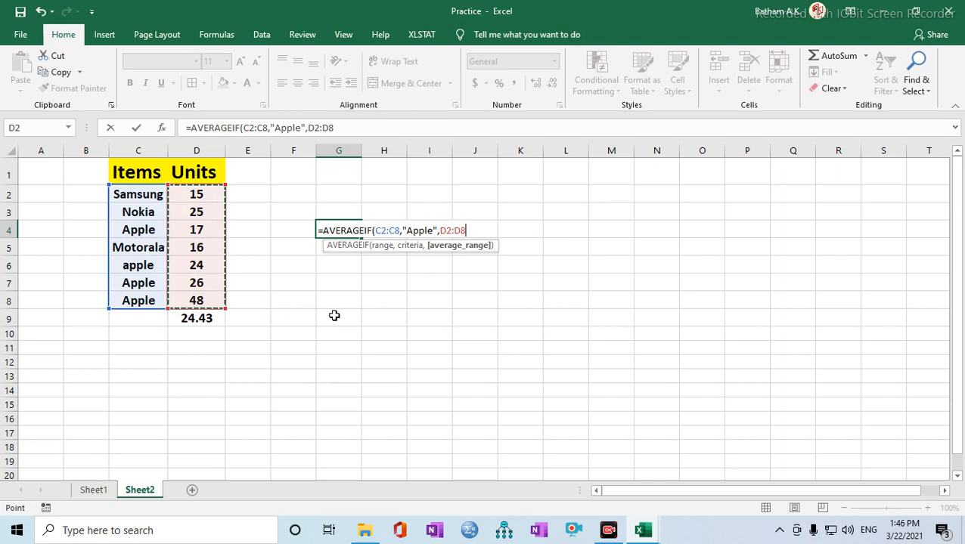
pyautogui.press('Return')
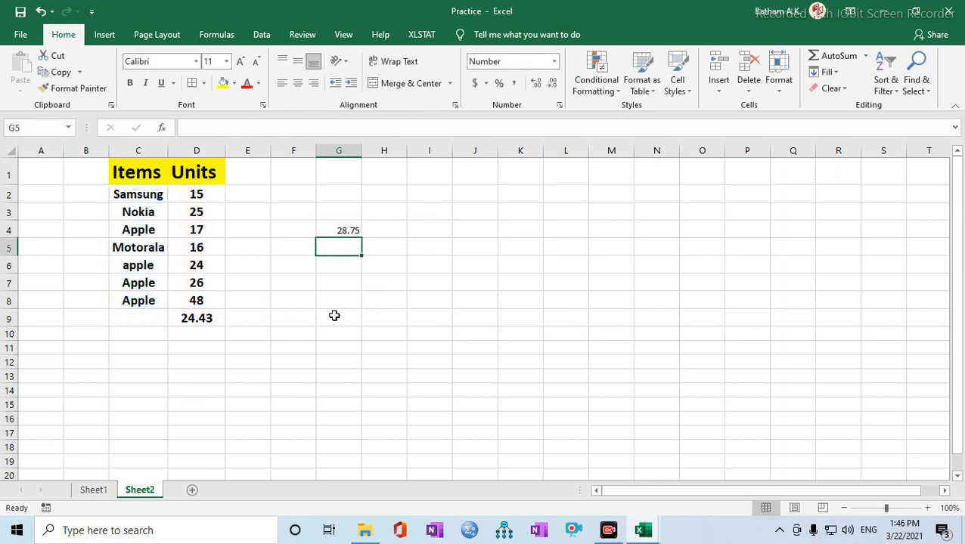
# Step: Copy the formatting of the item name in C8 onto the AVERAGEIF result in G4
pyautogui.click(331, 228)
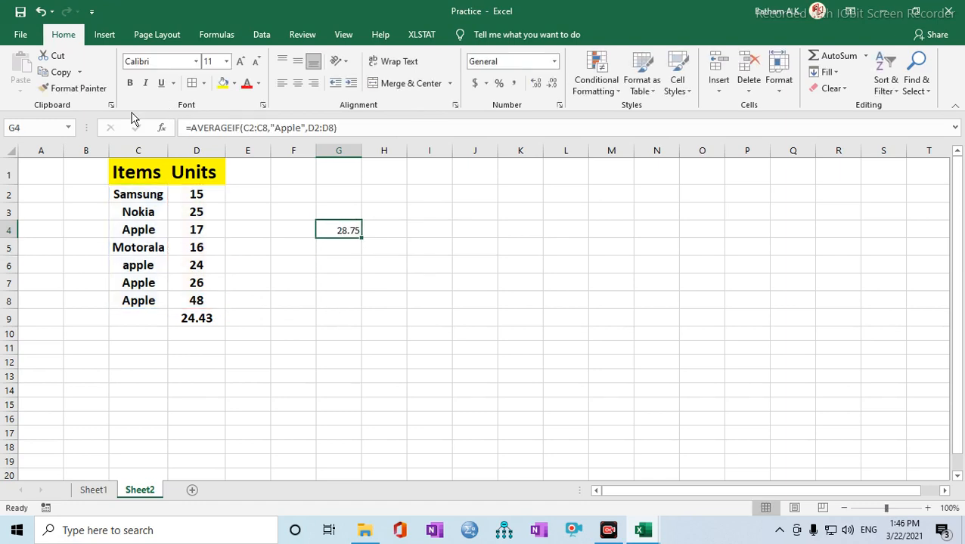
pyautogui.click(139, 302)
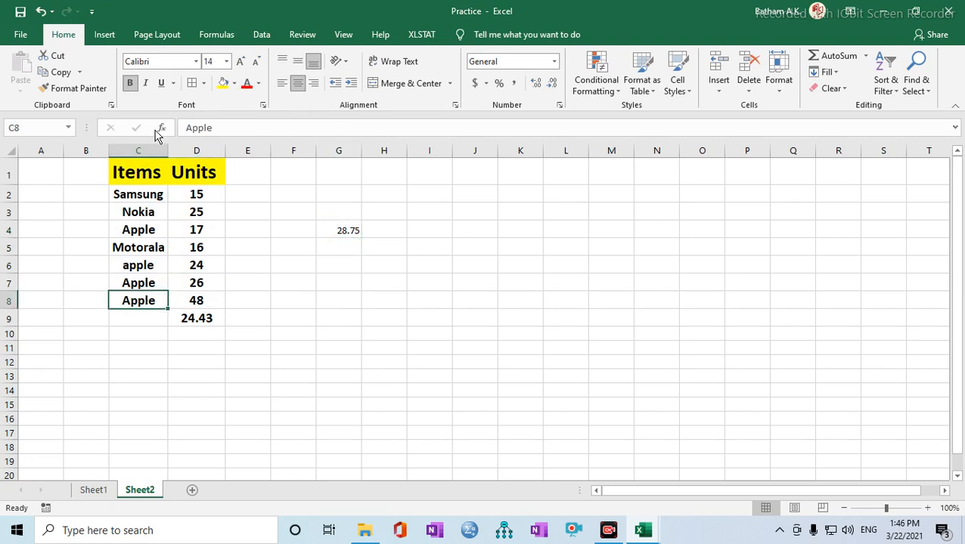
pyautogui.click(73, 88)
pyautogui.click(340, 230)
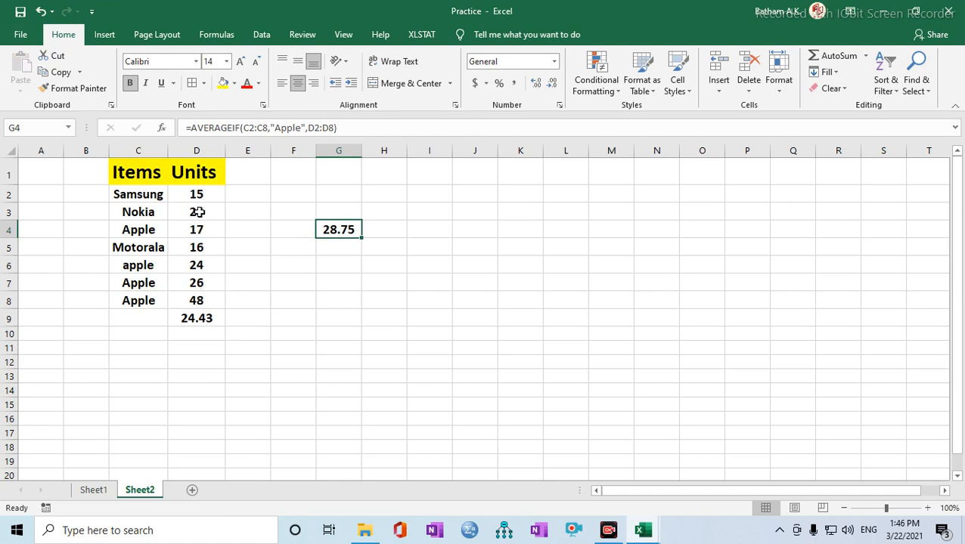
# Step: List the units of the four Apple rows, 17, 24, 26 and 48, in cells I3 to I6
pyautogui.click(200, 231)
pyautogui.click(204, 268)
pyautogui.click(203, 285)
pyautogui.click(209, 301)
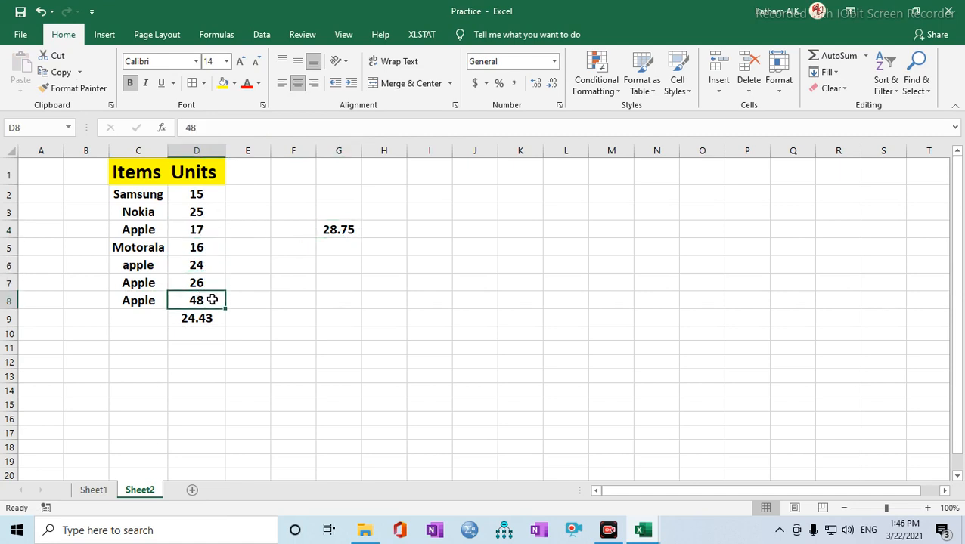
pyautogui.click(419, 212)
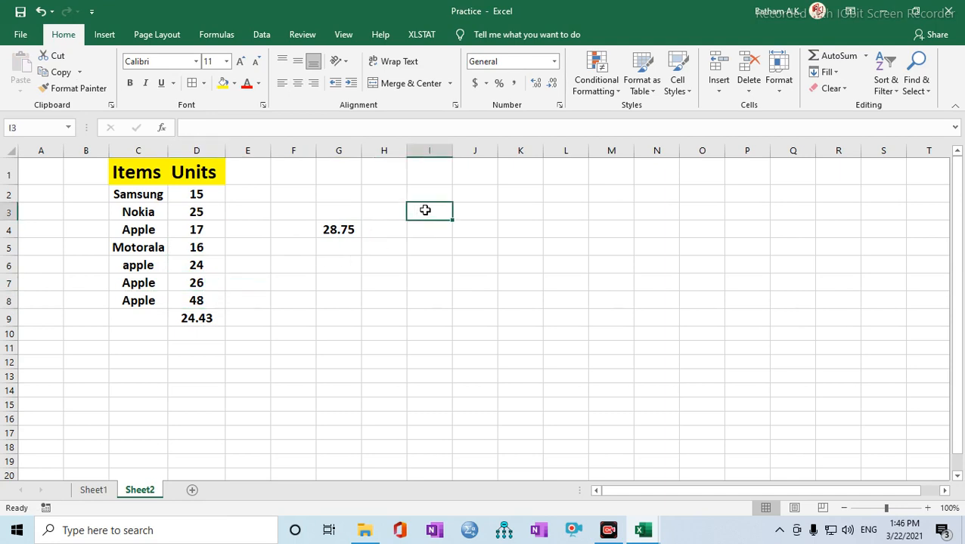
pyautogui.write('17')
pyautogui.press('Return')
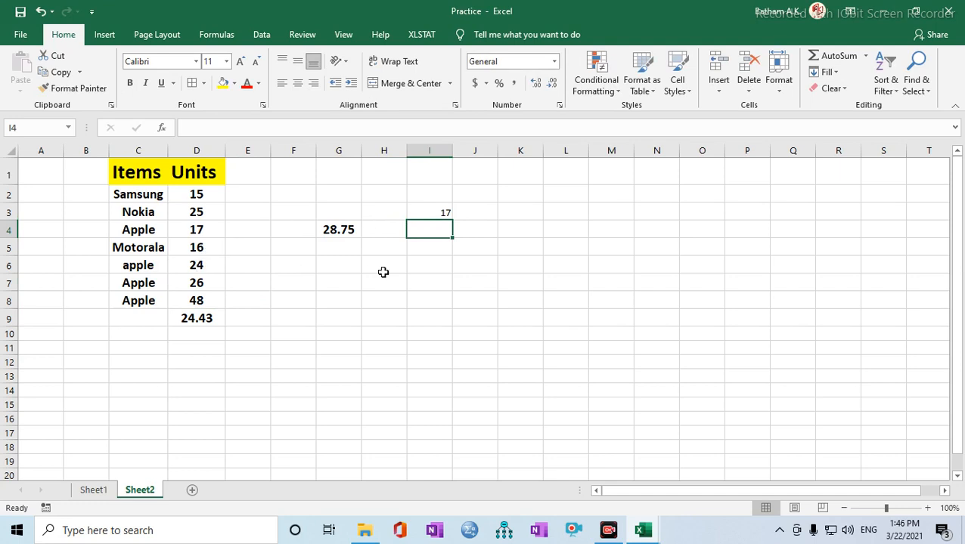
pyautogui.write('24')
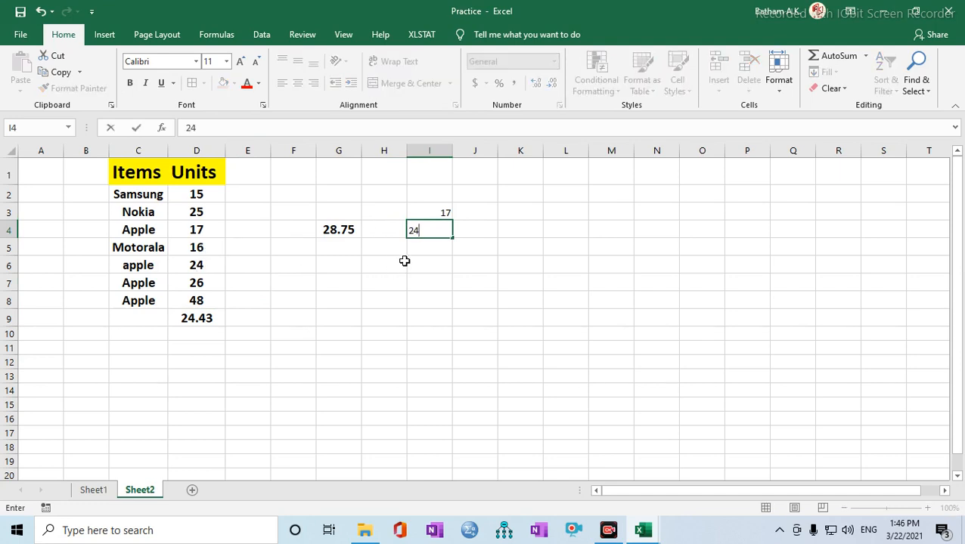
pyautogui.press('Return')
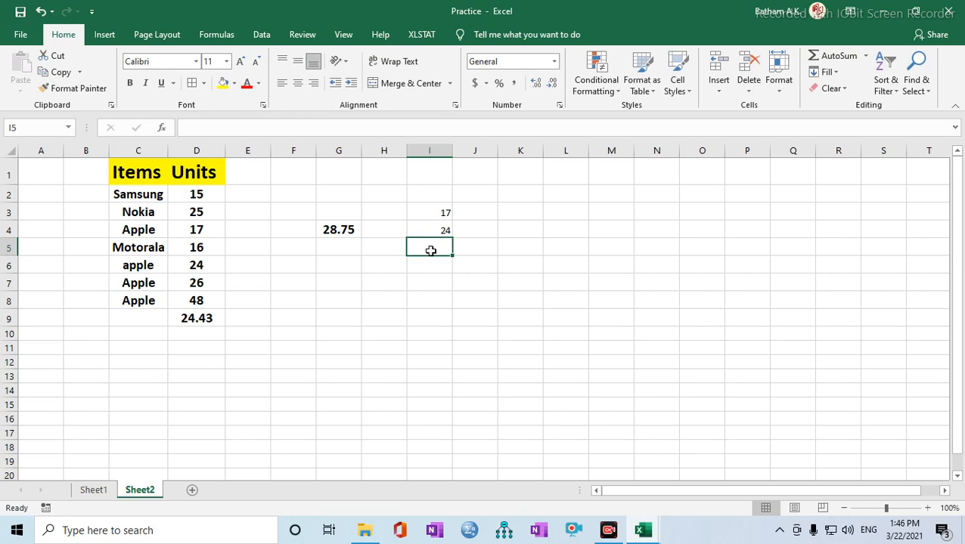
pyautogui.write('26')
pyautogui.press('Return')
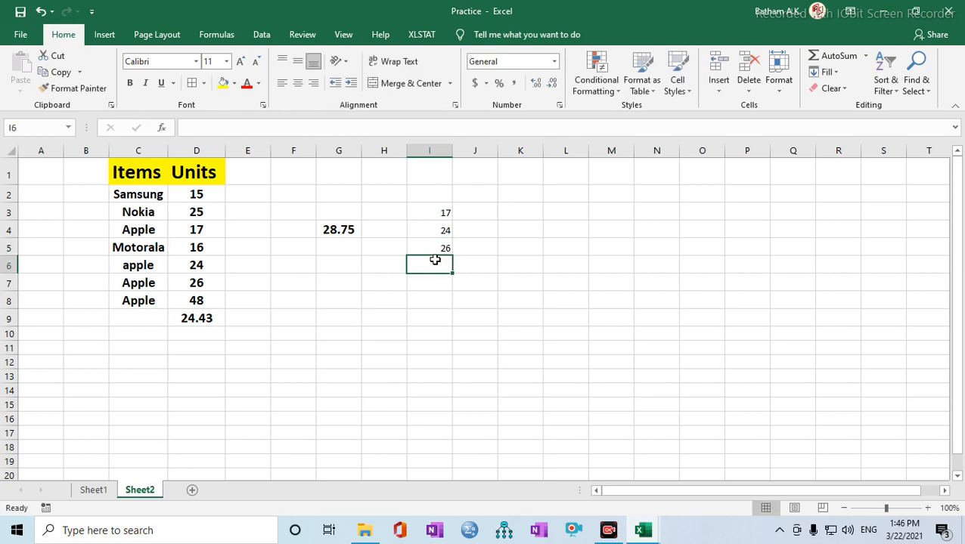
pyautogui.write('48')
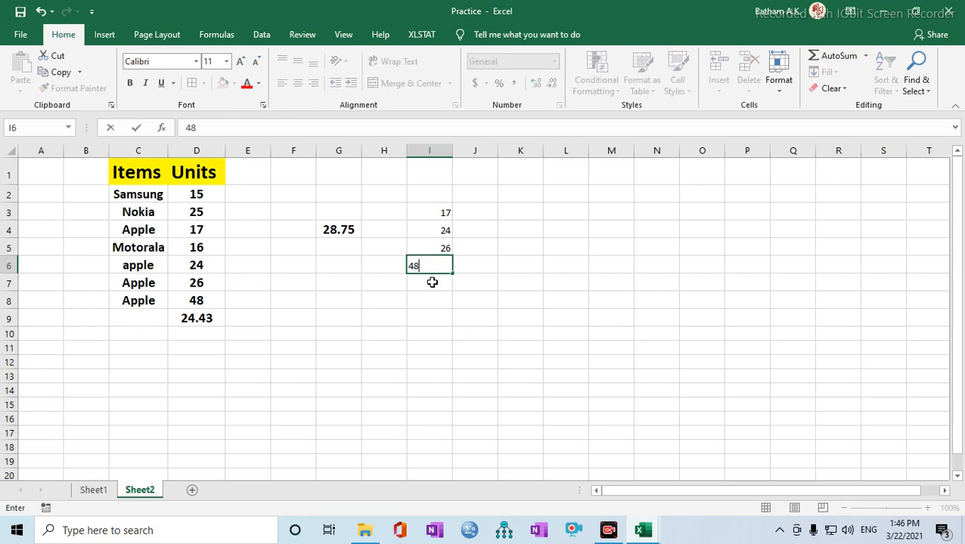
pyautogui.press('Return')
# Step: Average the listed Apple units in I3:I6 into cell I7 with the automatic Average function to check the AVERAGEIF result
pyautogui.moveTo(442, 213); pyautogui.dragTo(446, 263)
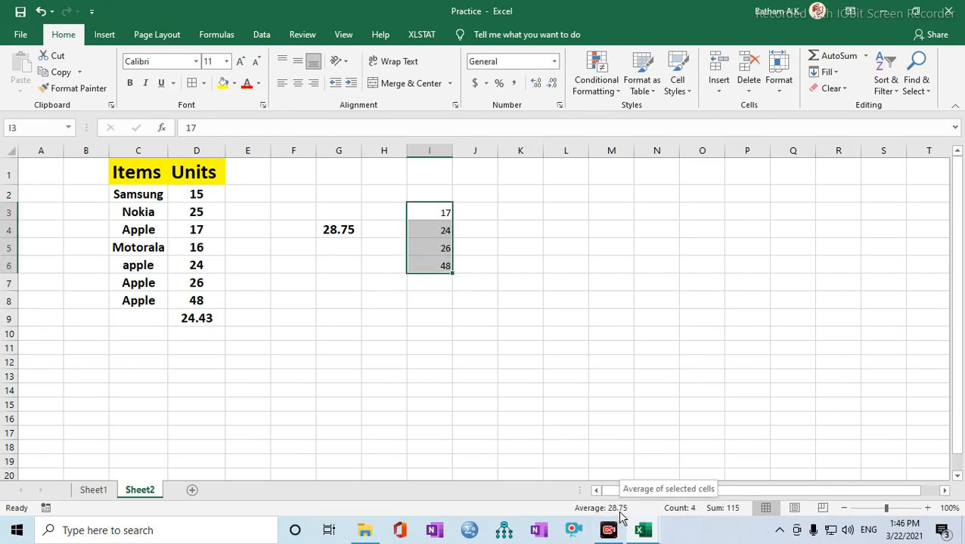
pyautogui.click(431, 283)
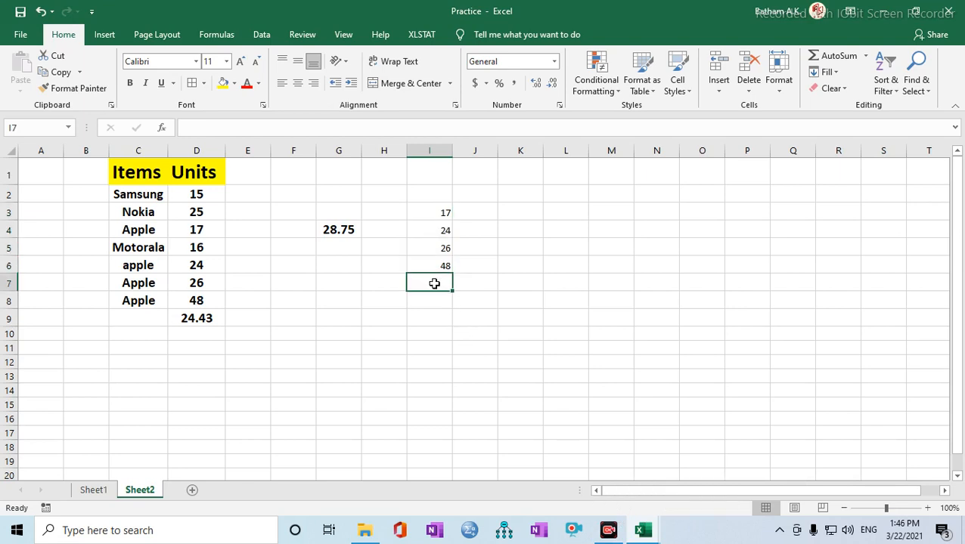
pyautogui.moveTo(429, 214); pyautogui.dragTo(438, 265)
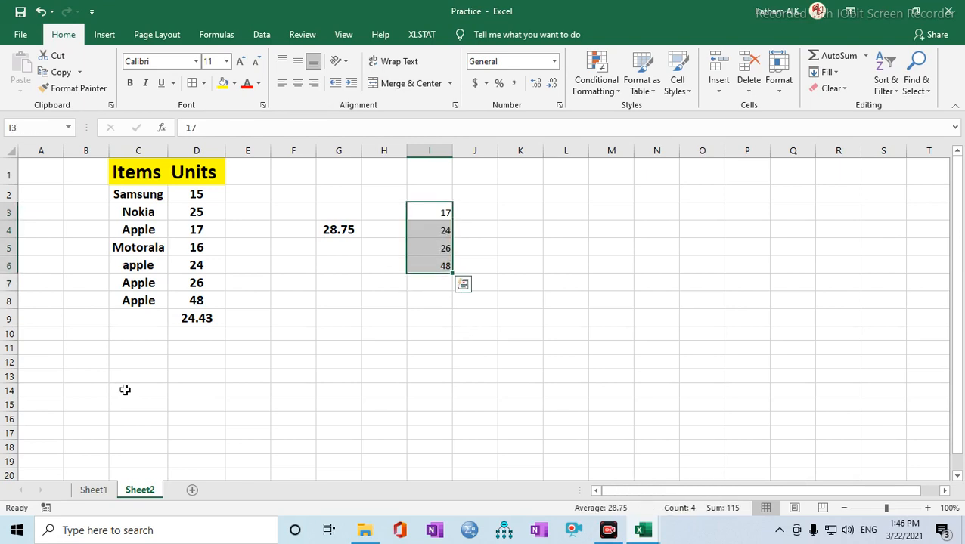
pyautogui.click(866, 56)
pyautogui.click(839, 91)
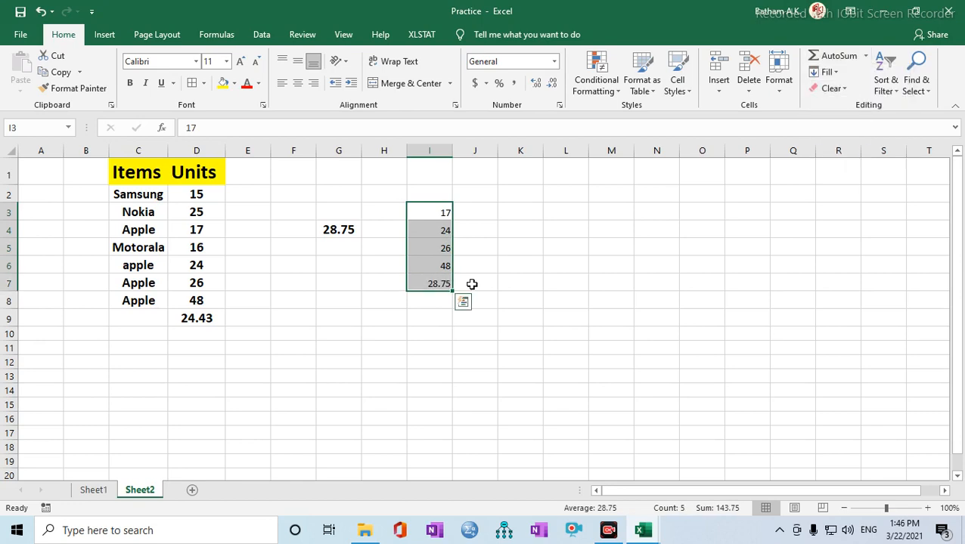
pyautogui.click(441, 284)
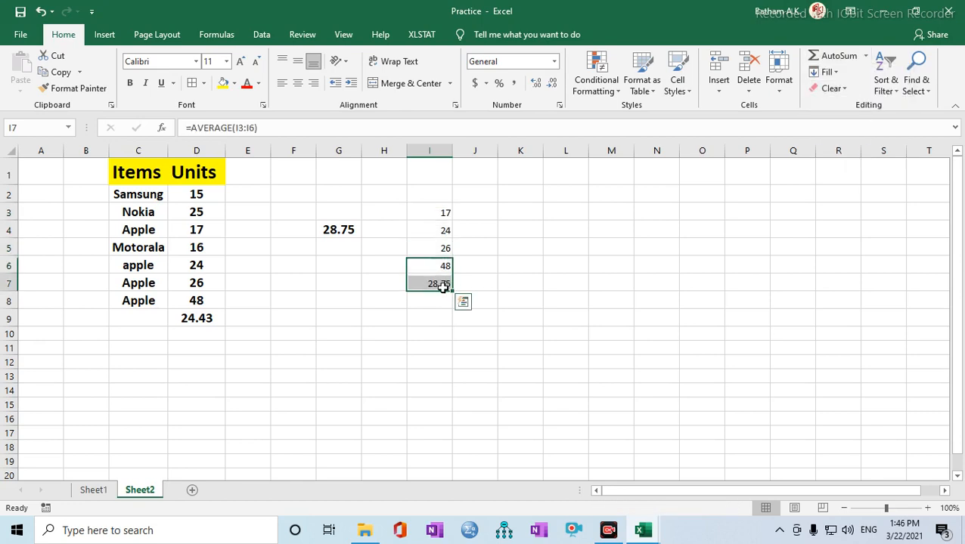
# Step: Copy the formatting of the AVERAGEIF result in G4 onto the check average in I7
pyautogui.click(199, 318)
pyautogui.click(345, 228)
pyautogui.click(446, 286)
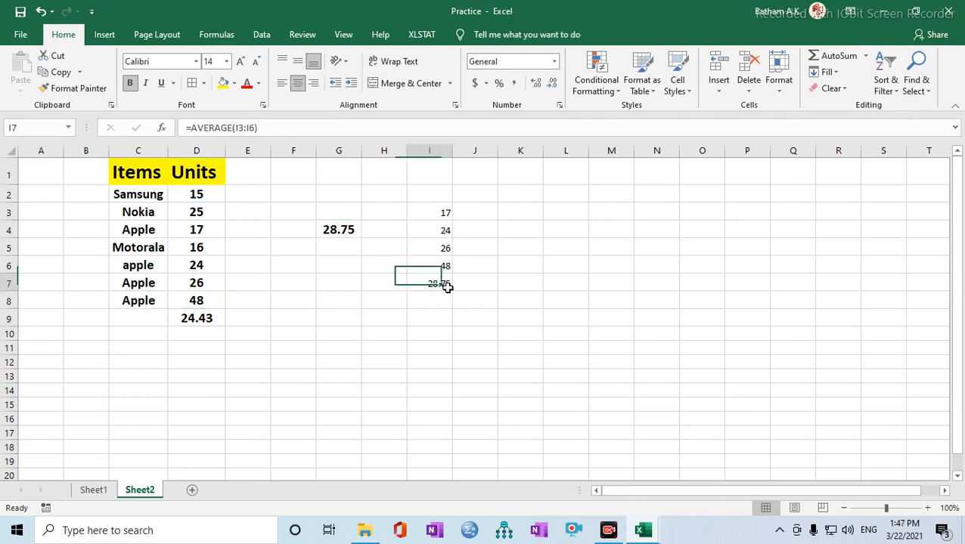
pyautogui.click(331, 230)
pyautogui.click(73, 87)
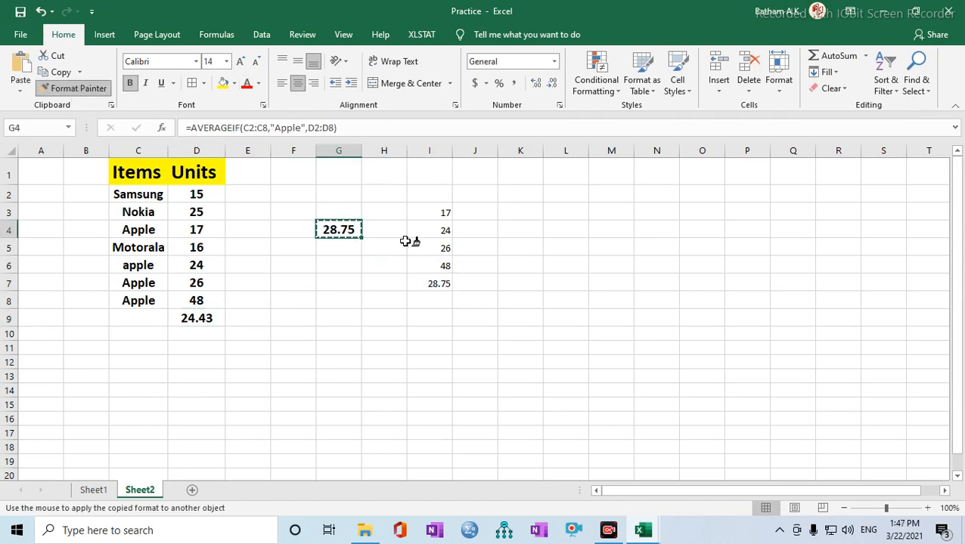
pyautogui.click(443, 286)
pyautogui.click(594, 296)
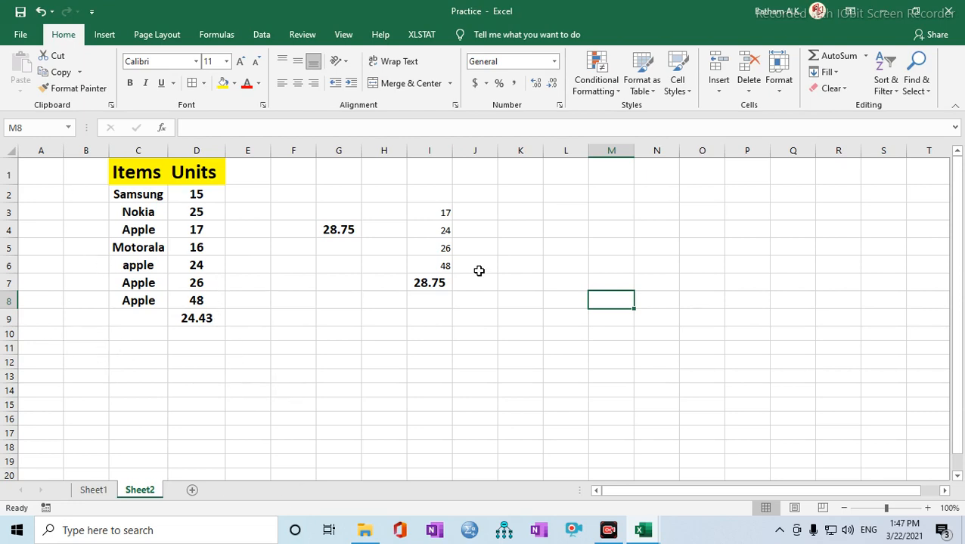
# Step: Start an AVERAGEIF formula in cell K4 with the item names C2:C8 as its range
pyautogui.click(522, 231)
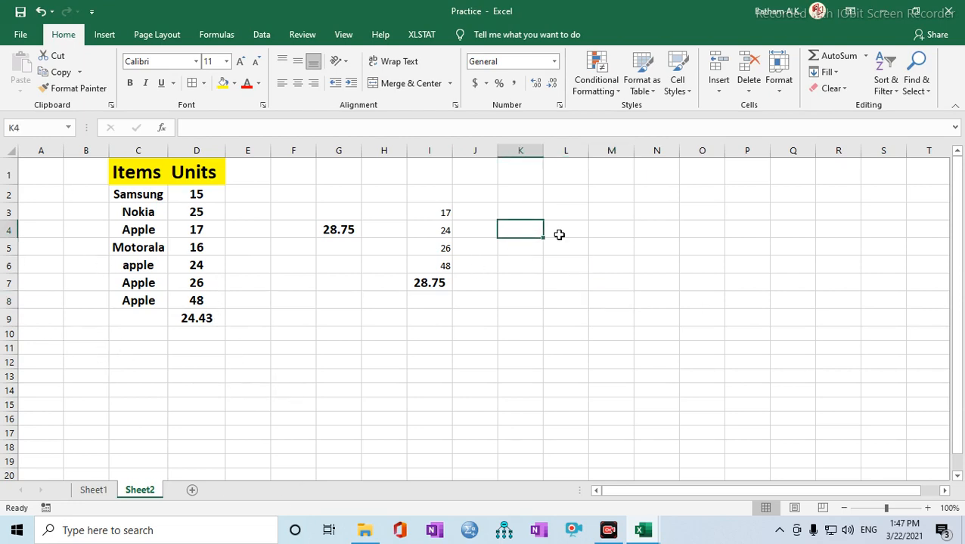
pyautogui.write('=')
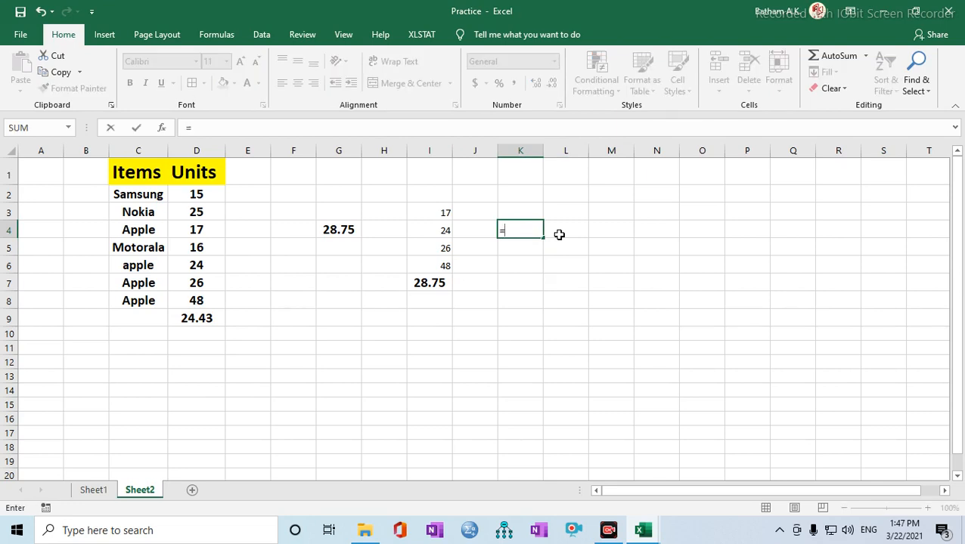
pyautogui.write('aver')
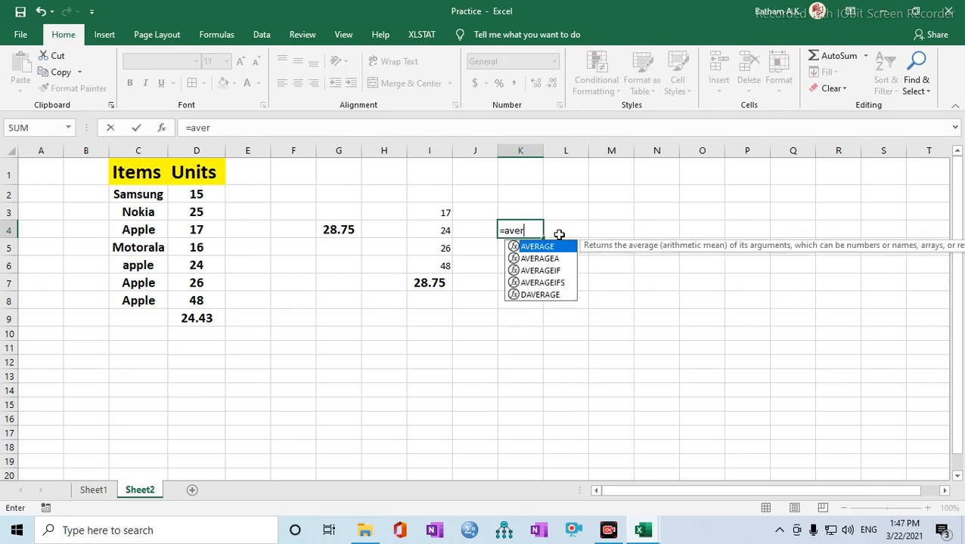
pyautogui.press('Down')
pyautogui.press('Down')
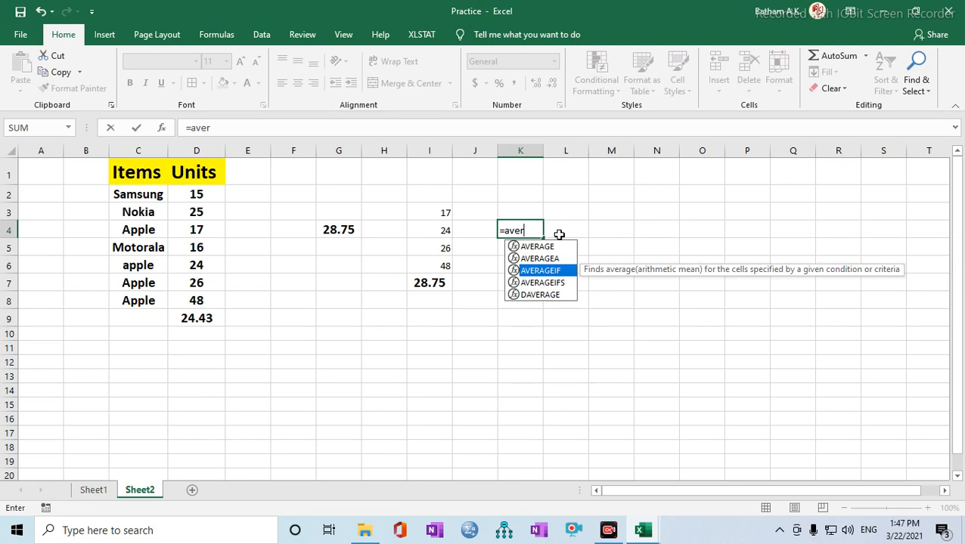
pyautogui.press('Tab')
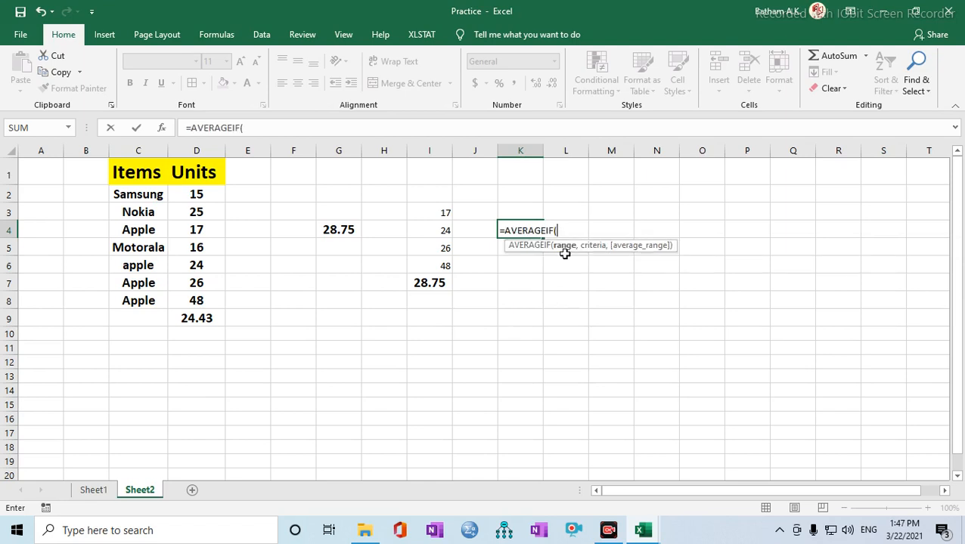
pyautogui.moveTo(135, 195); pyautogui.dragTo(134, 298)
pyautogui.write(',')
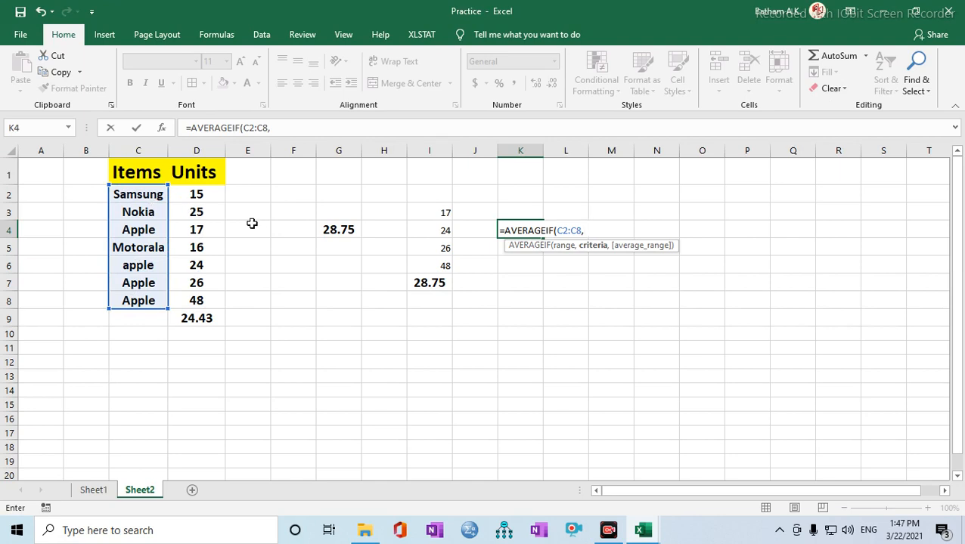
pyautogui.press('Left')
pyautogui.press('Left')
pyautogui.press('Down')
pyautogui.press('Right')
pyautogui.press('Right')
pyautogui.press('Right')
pyautogui.press('Up')
pyautogui.press('Right')
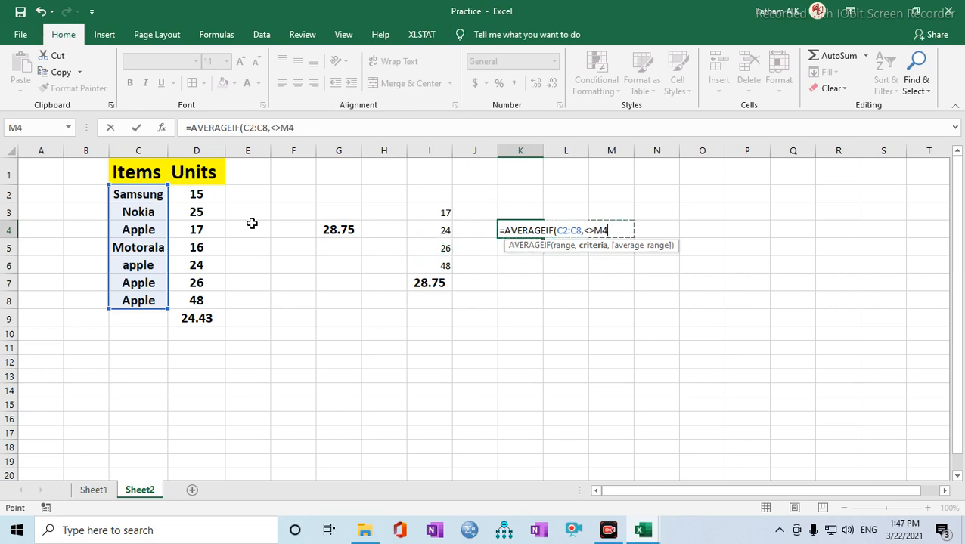
pyautogui.press('BackSpace')
pyautogui.press('BackSpace')
pyautogui.press('BackSpace')
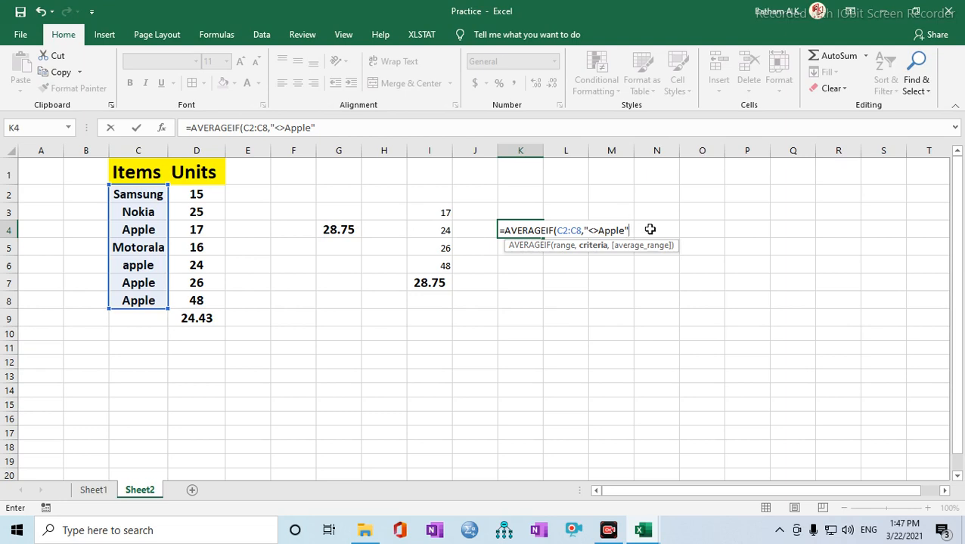
# Step: Complete the K4 formula as =AVERAGEIF(C2:C8,"<>Apple",D2:D8) to average the units of all items except Apple
pyautogui.write(',')
pyautogui.click(200, 194)
pyautogui.moveTo(200, 194); pyautogui.dragTo(189, 300)
pyautogui.press('Return')
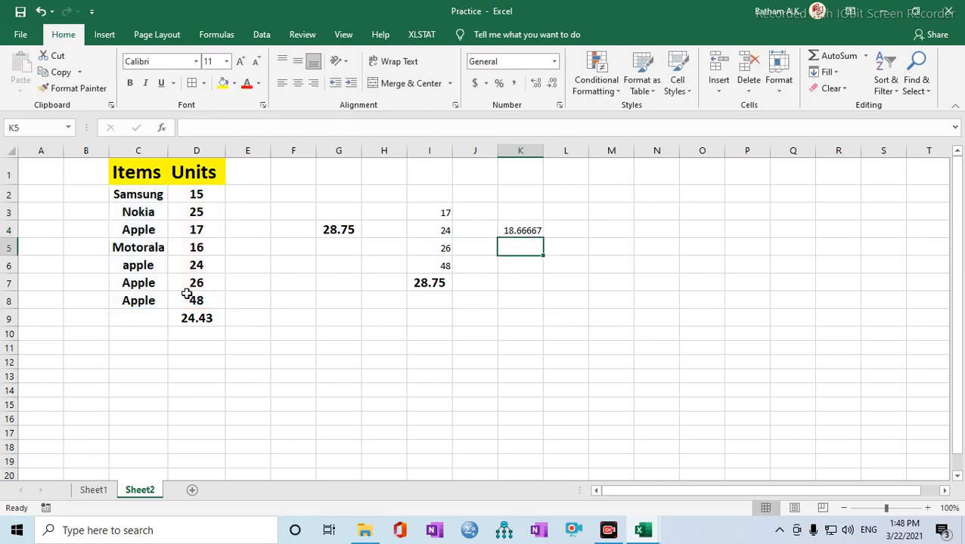
# Step: Reduce the AVERAGEIF result in K4 to two decimal places
pyautogui.click(524, 231)
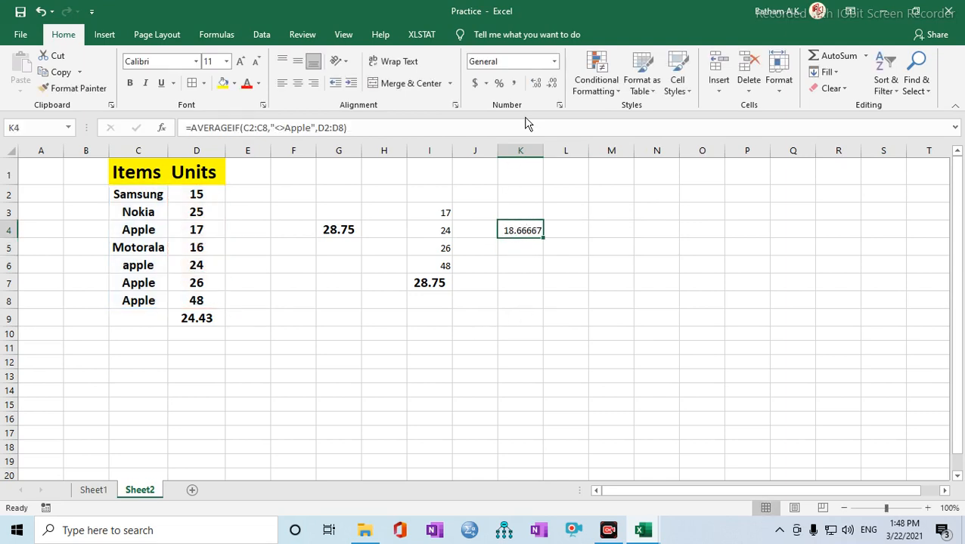
pyautogui.click(552, 85)
pyautogui.click(552, 85)
pyautogui.click(552, 85)
# Step: Copy the formatting of the item name in C4 onto the AVERAGEIF result in K4
pyautogui.click(141, 229)
pyautogui.click(73, 89)
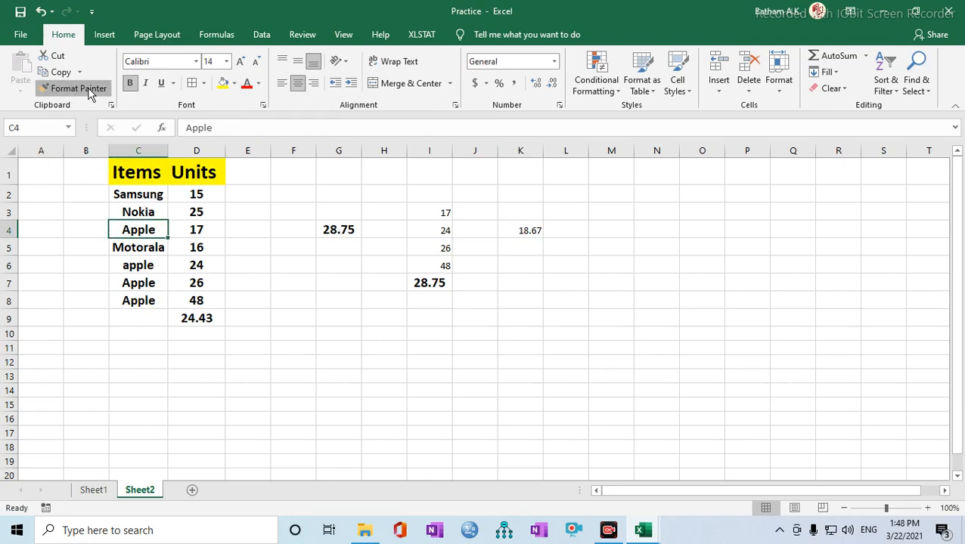
pyautogui.click(518, 228)
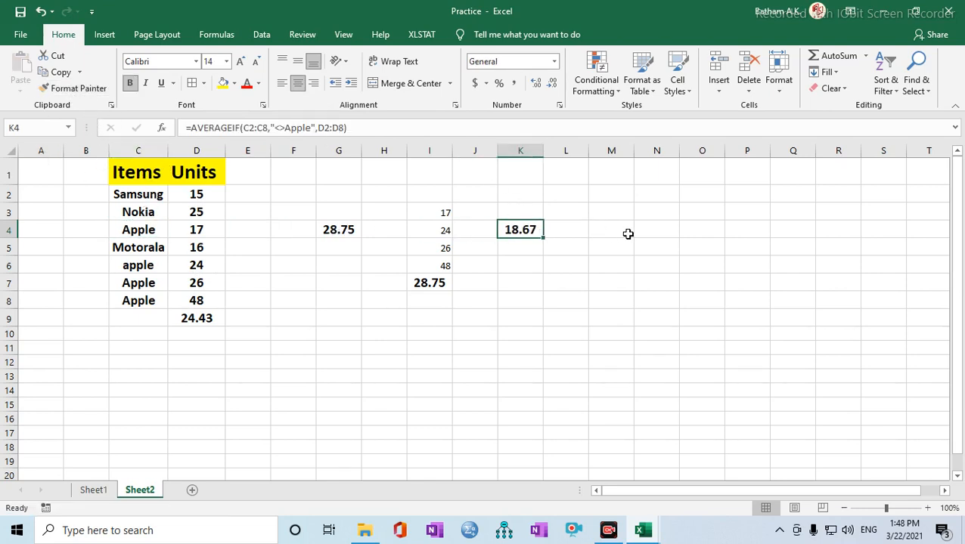